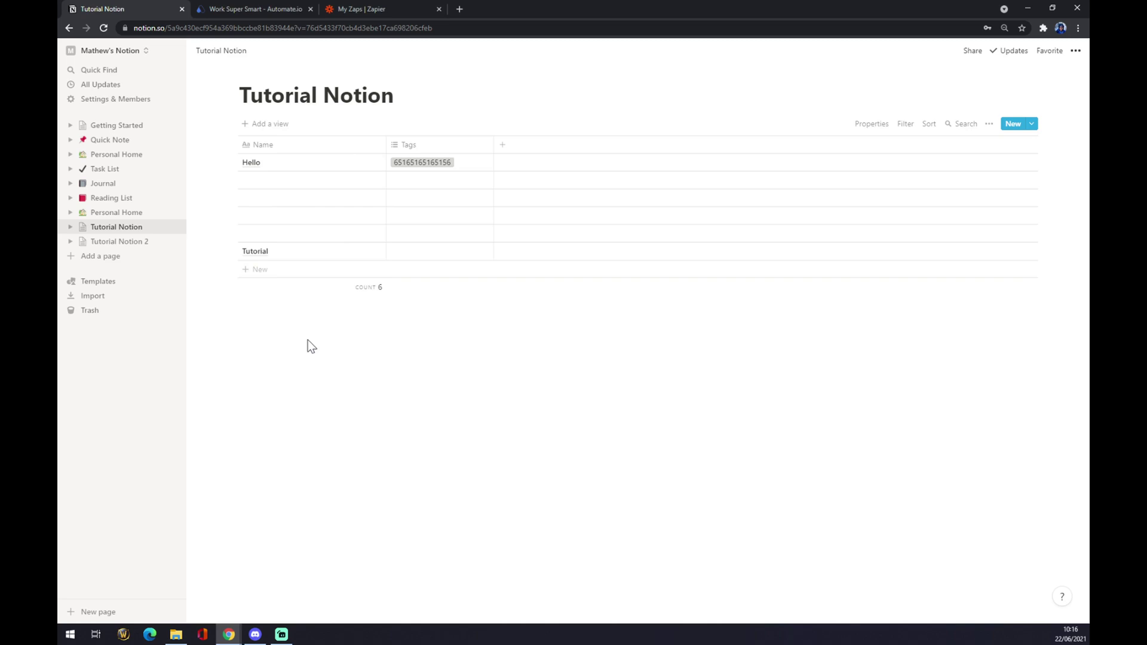
- Switch from the Notion 'Tutorial Notion' database to the automate.io homepage tab
click(285, 7)
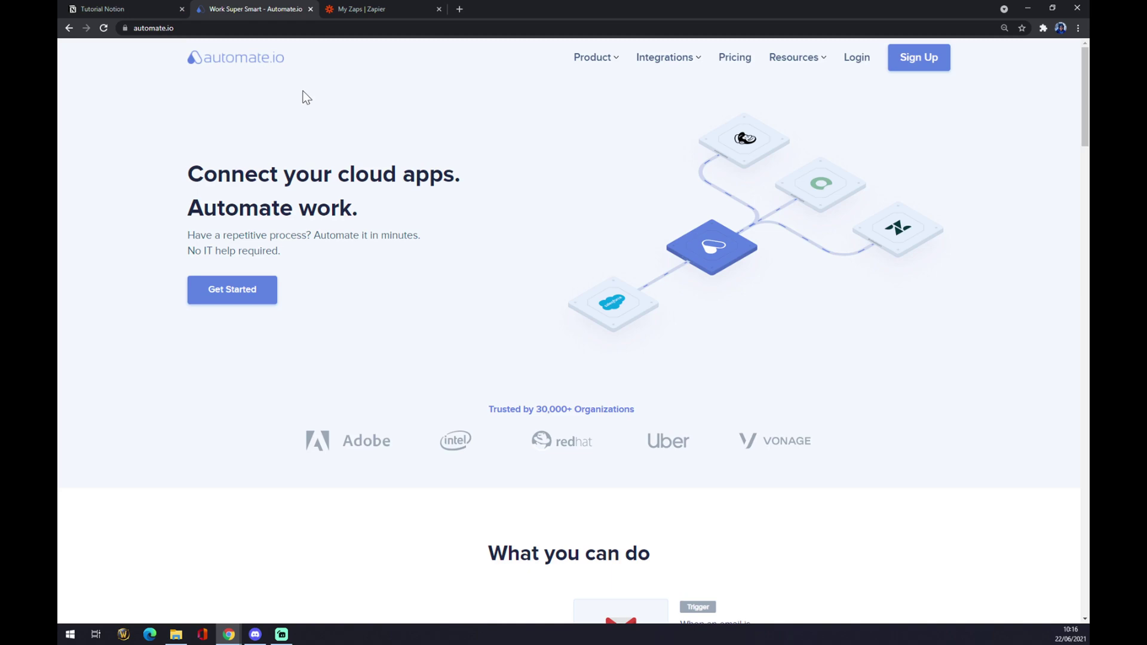
- Open automate.io's full App Integrations list and search it for 'notion'
mouse_move(668, 70)
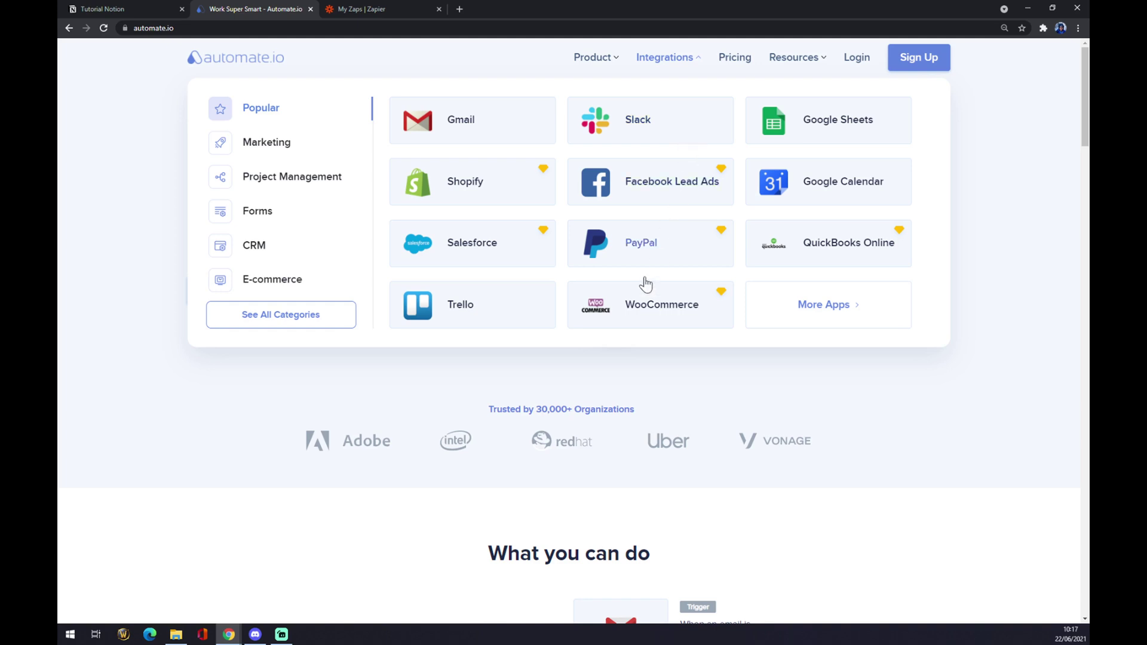
click(294, 328)
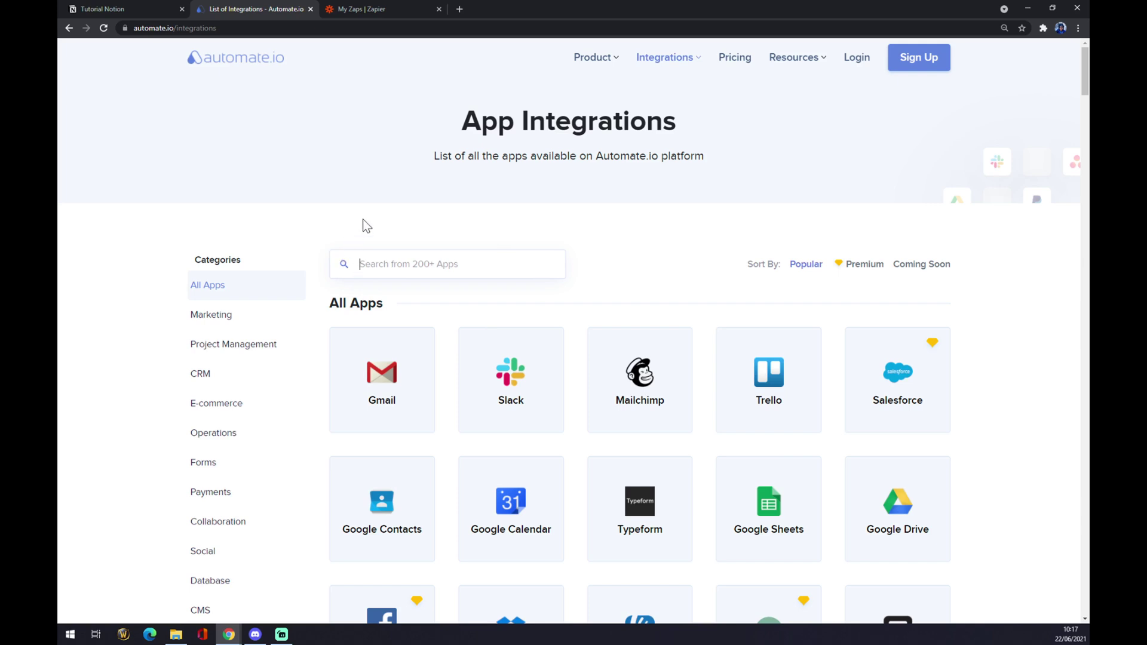
text(notion)
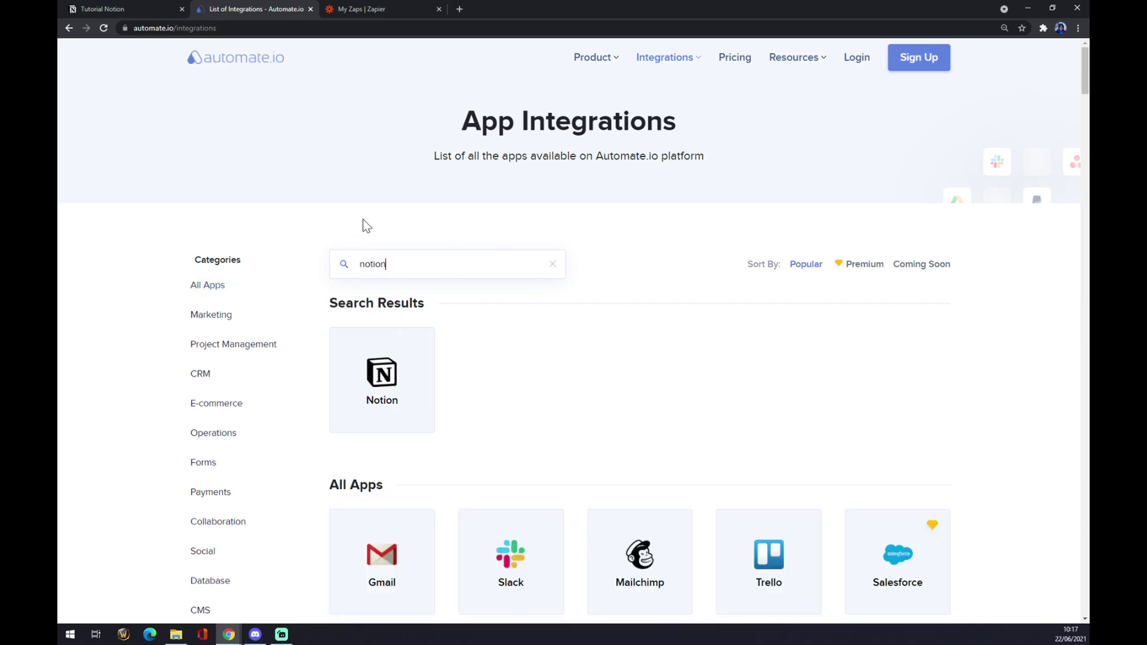
- Open the Notion integrations, search 'jira', and open the Jira and Notion page down to Create your own Integration
click(393, 376)
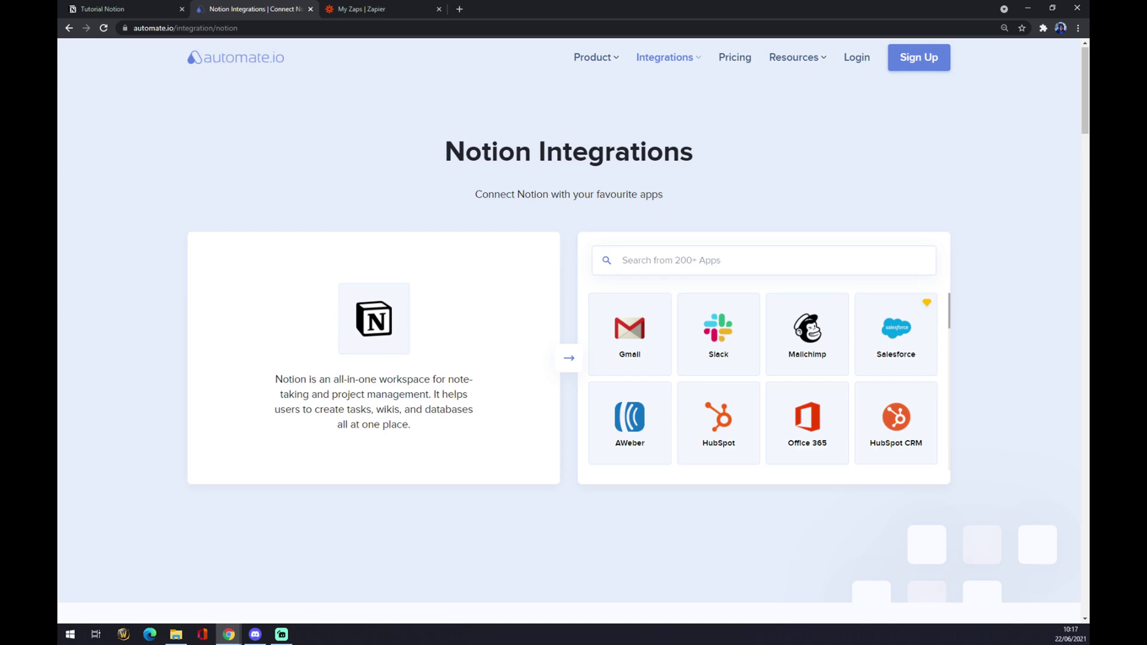
text(jira)
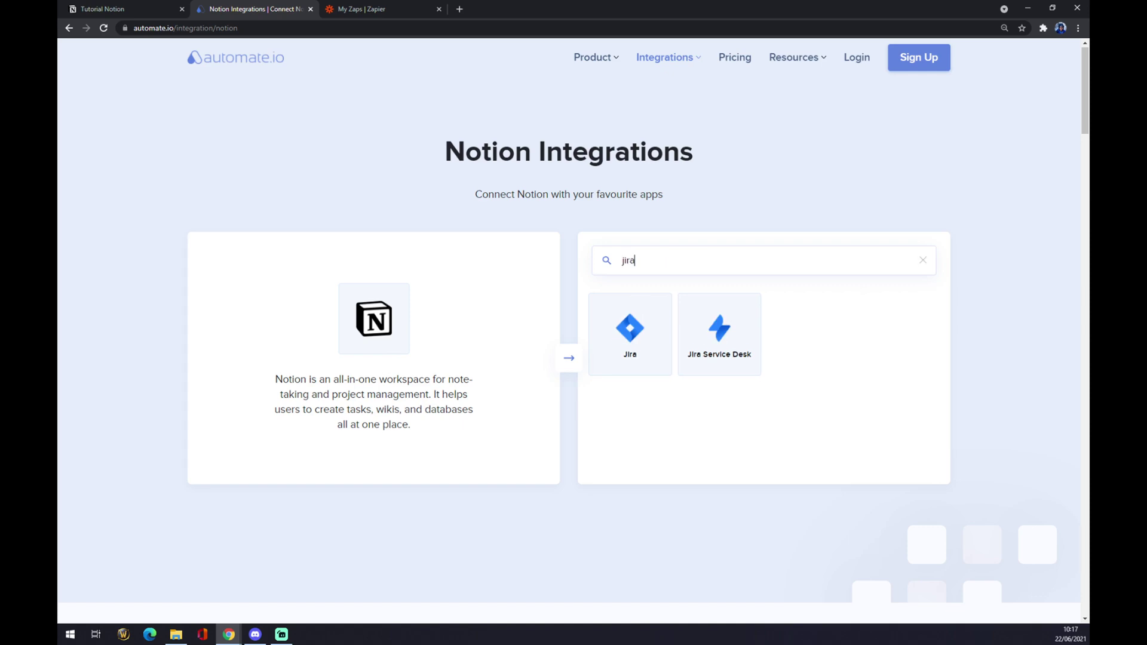
click(635, 325)
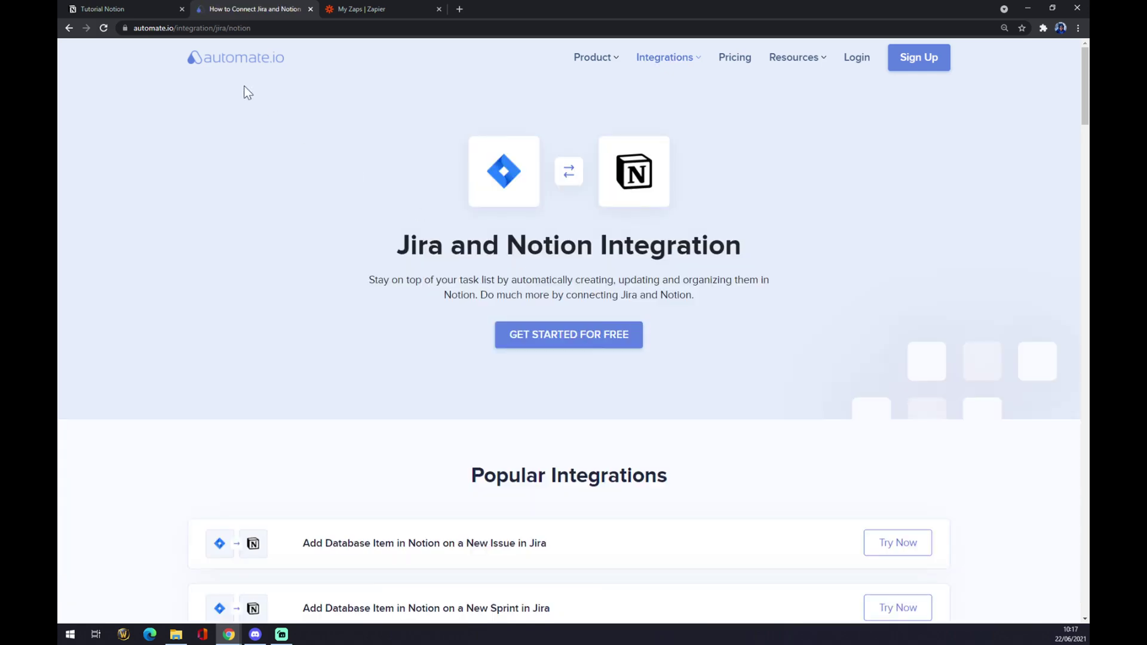
scroll(329, 195, down, 2)
scroll(438, 253, down, 2)
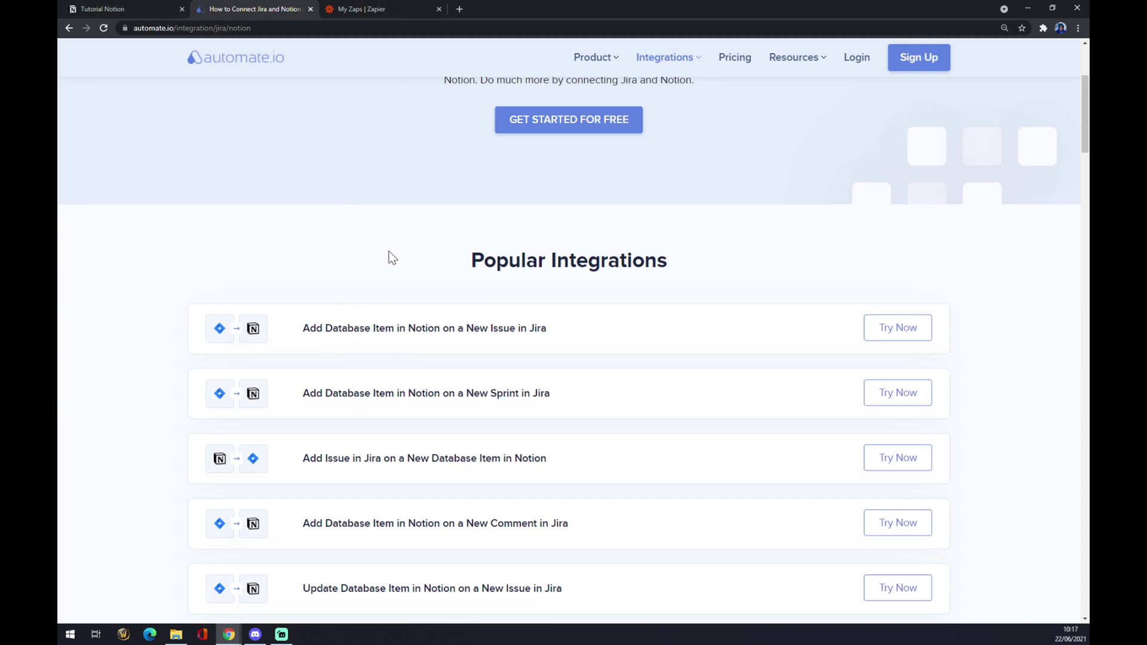
drag(467, 259, 672, 269)
scroll(672, 267, down, 6)
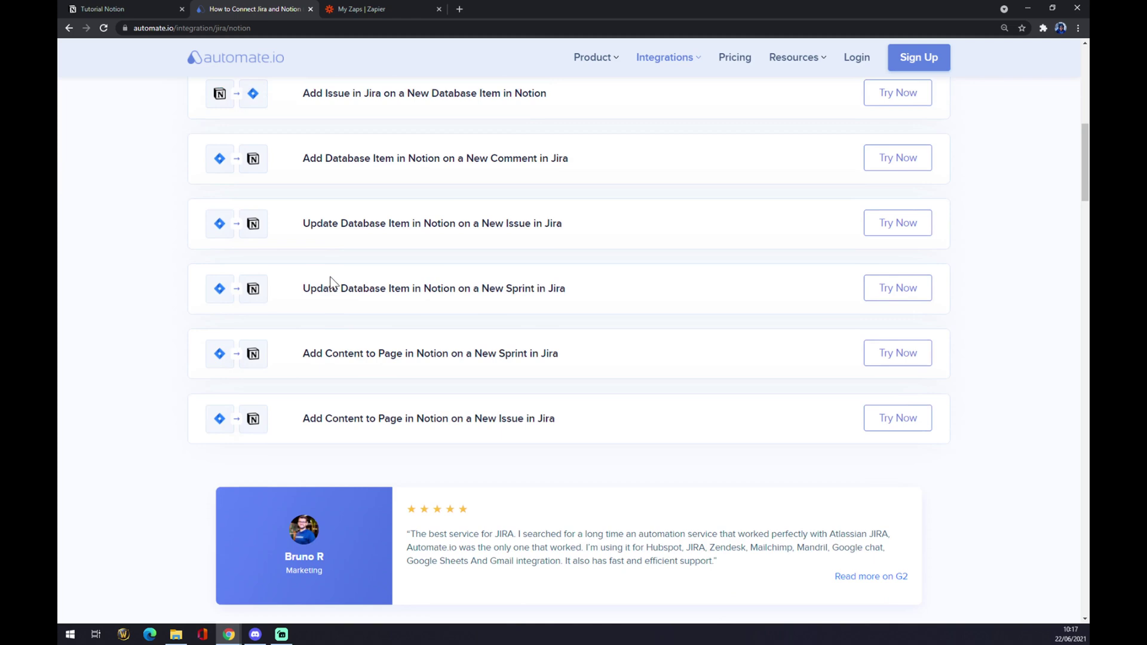
scroll(672, 268, up, 7)
scroll(251, 251, down, 3)
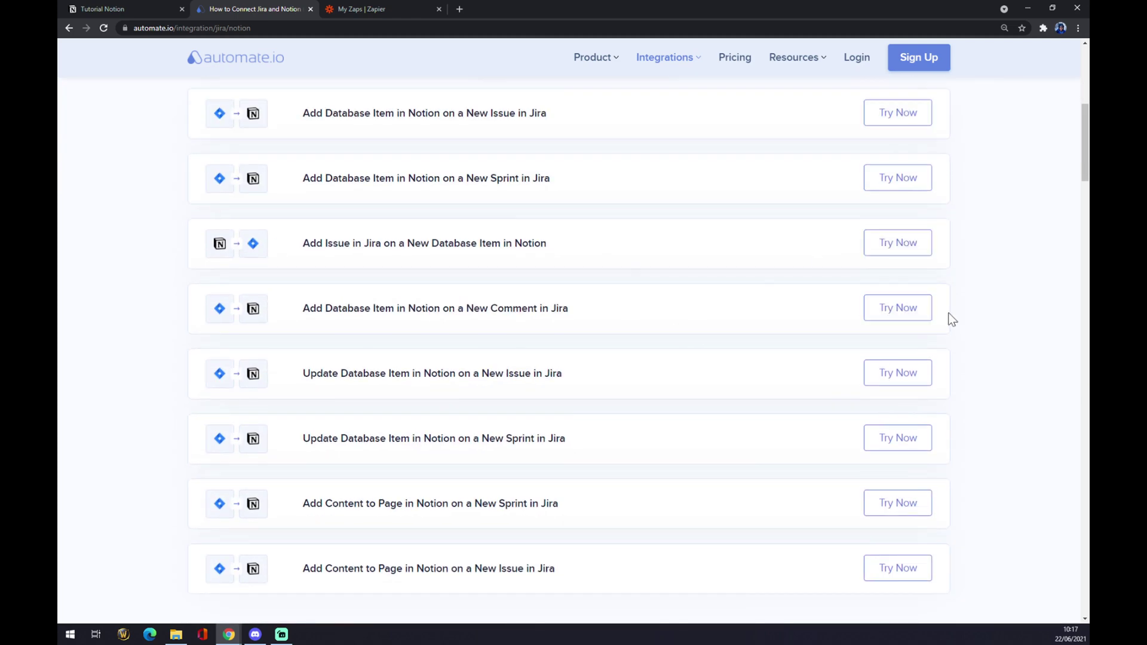
scroll(711, 282, down, 10)
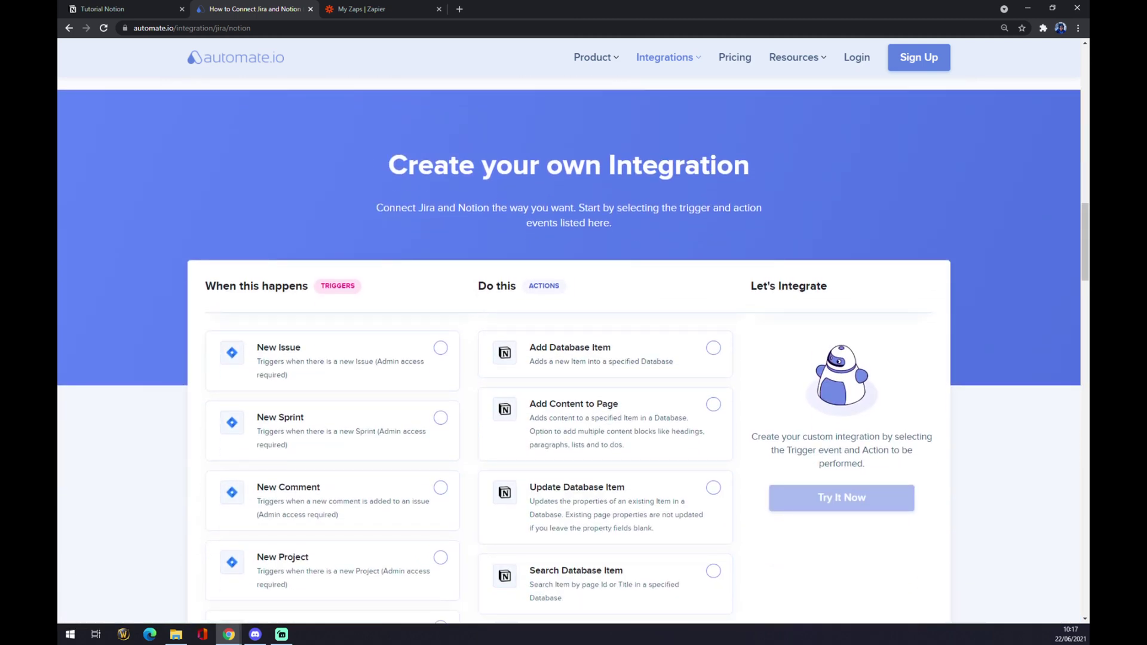
- Choose Notion's New Database Item as the trigger in the integration builder
scroll(347, 281, down, 8)
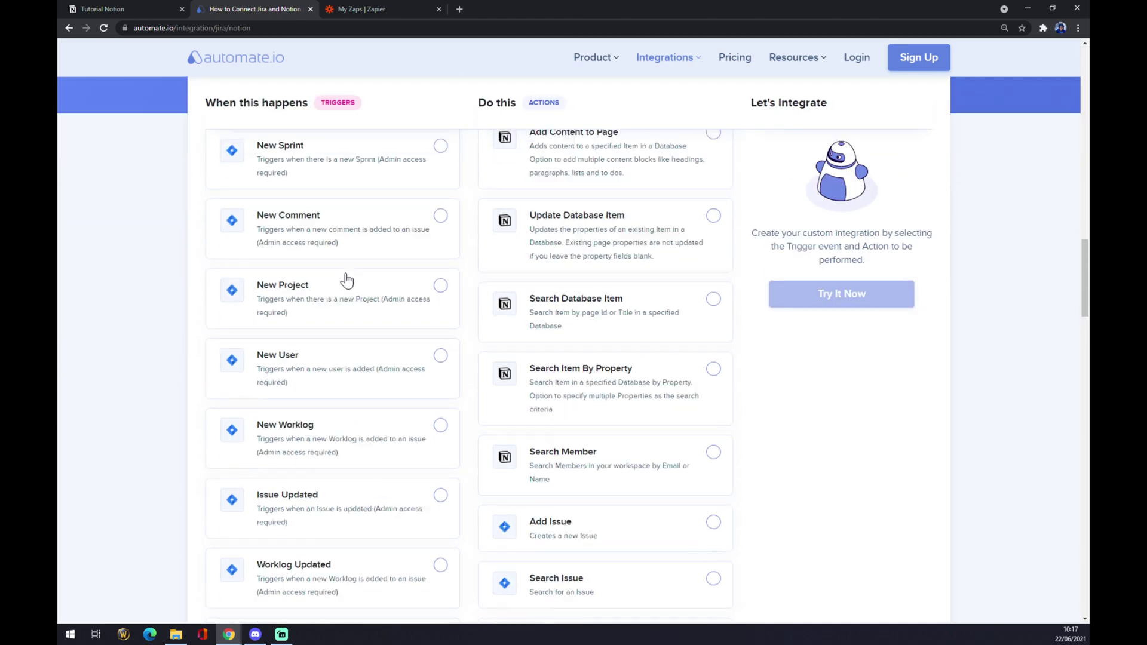
scroll(347, 280, down, 3)
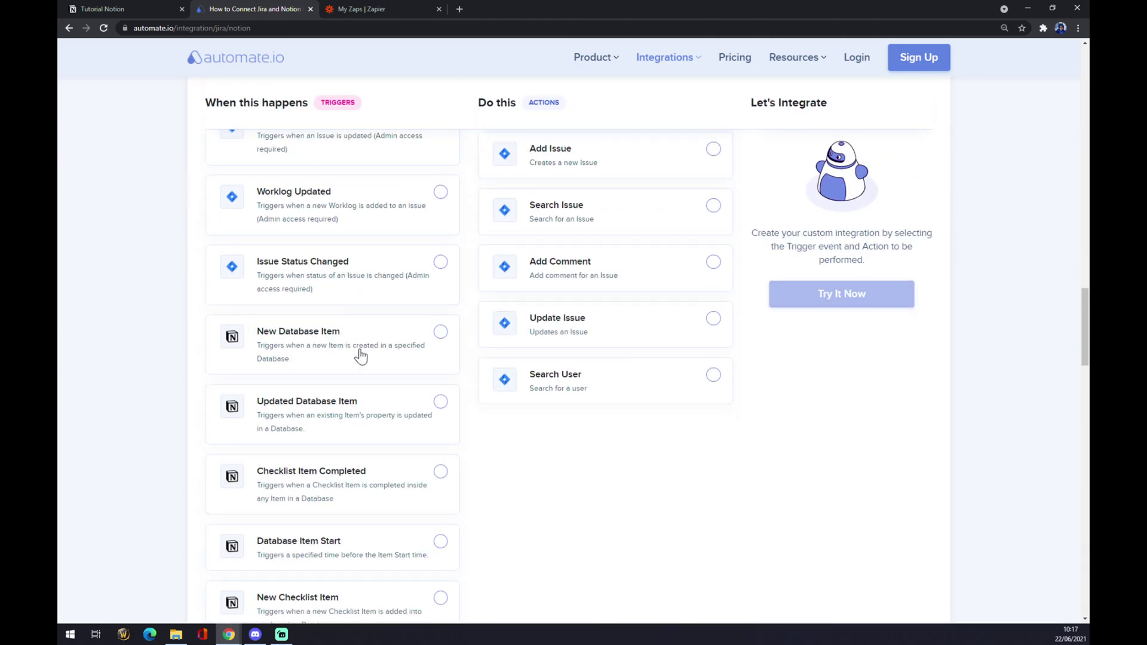
click(389, 357)
- Choose Add Issue as the Jira action, then go to Zapier's My Zaps dashboard
scroll(369, 349, up, 3)
scroll(438, 223, up, 3)
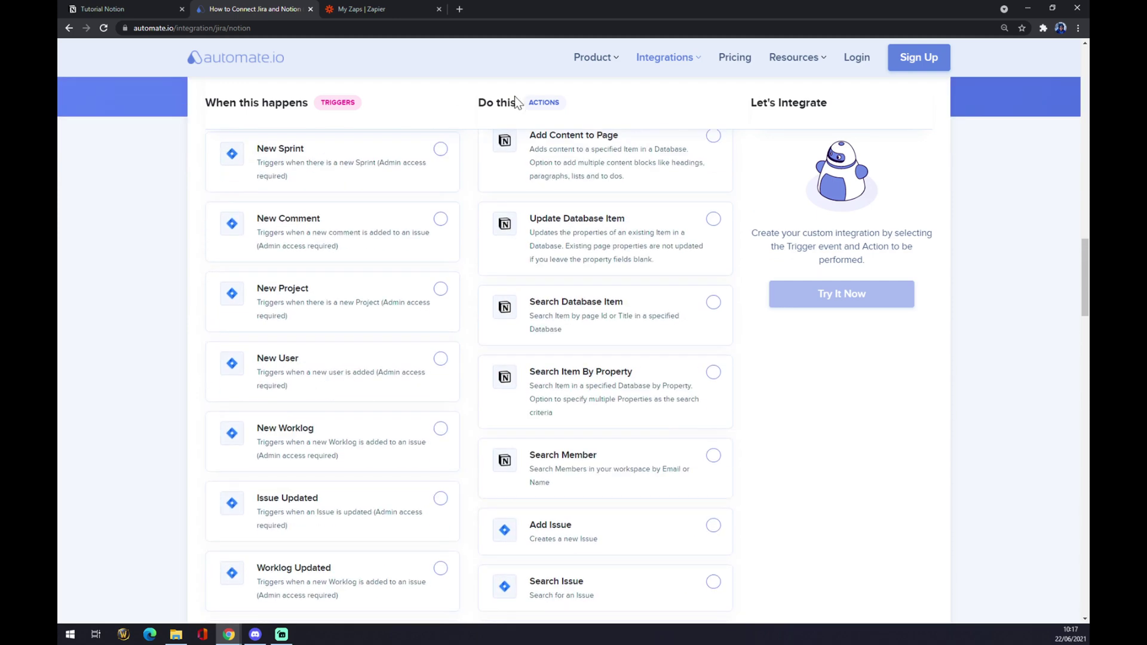
scroll(565, 166, down, 2)
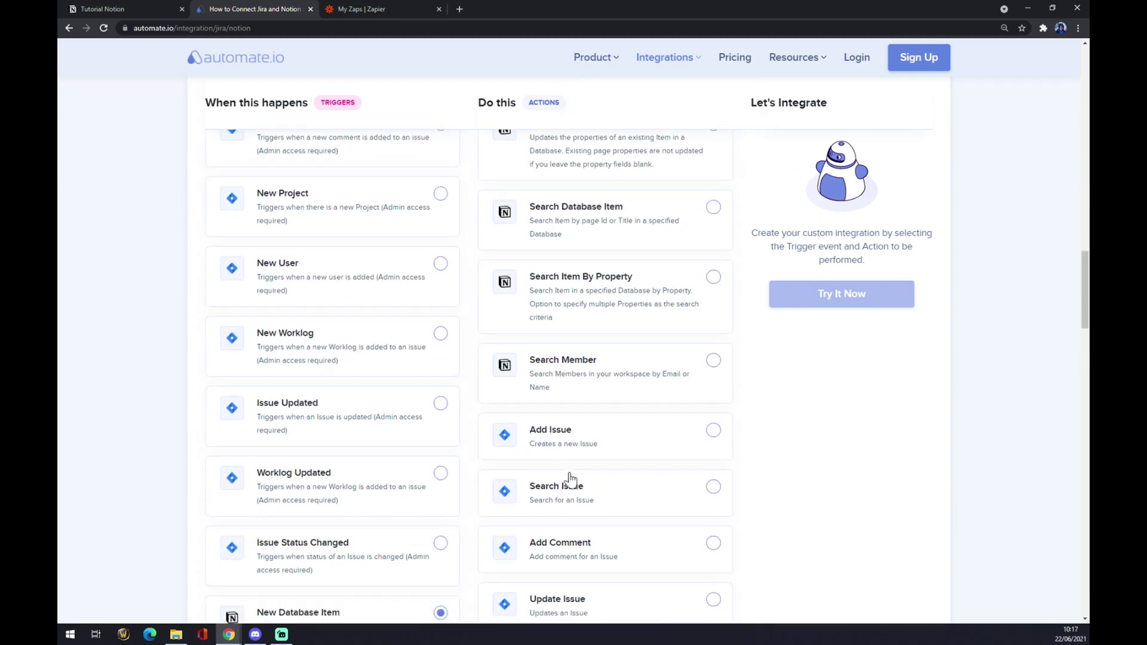
scroll(594, 436, down, 1)
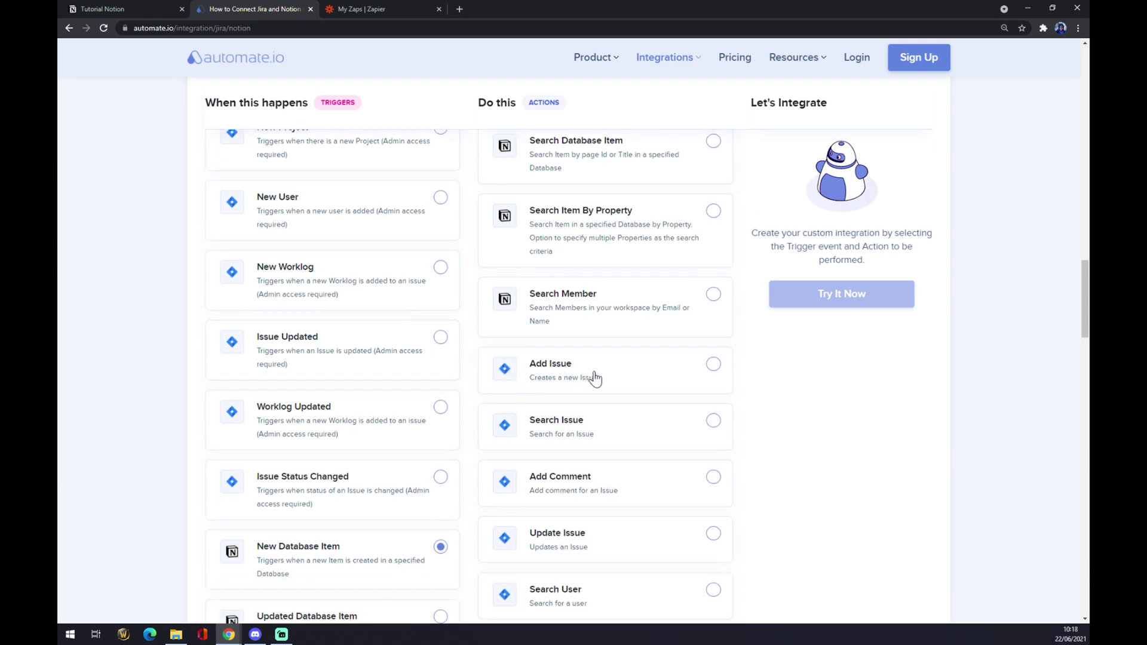
click(700, 376)
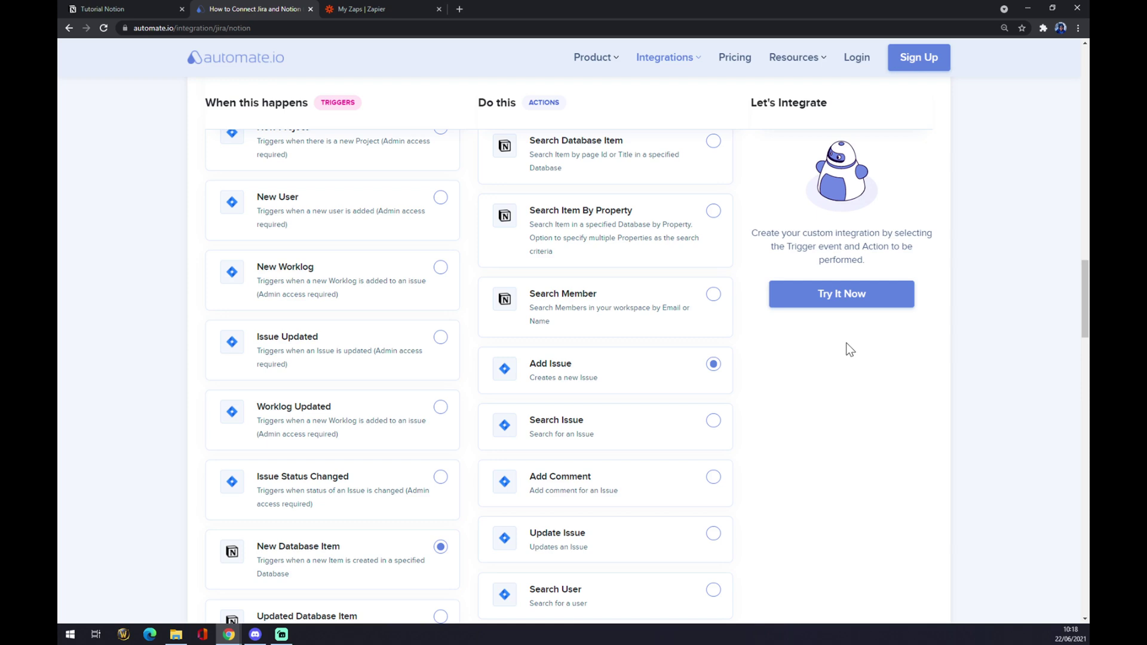
click(404, 7)
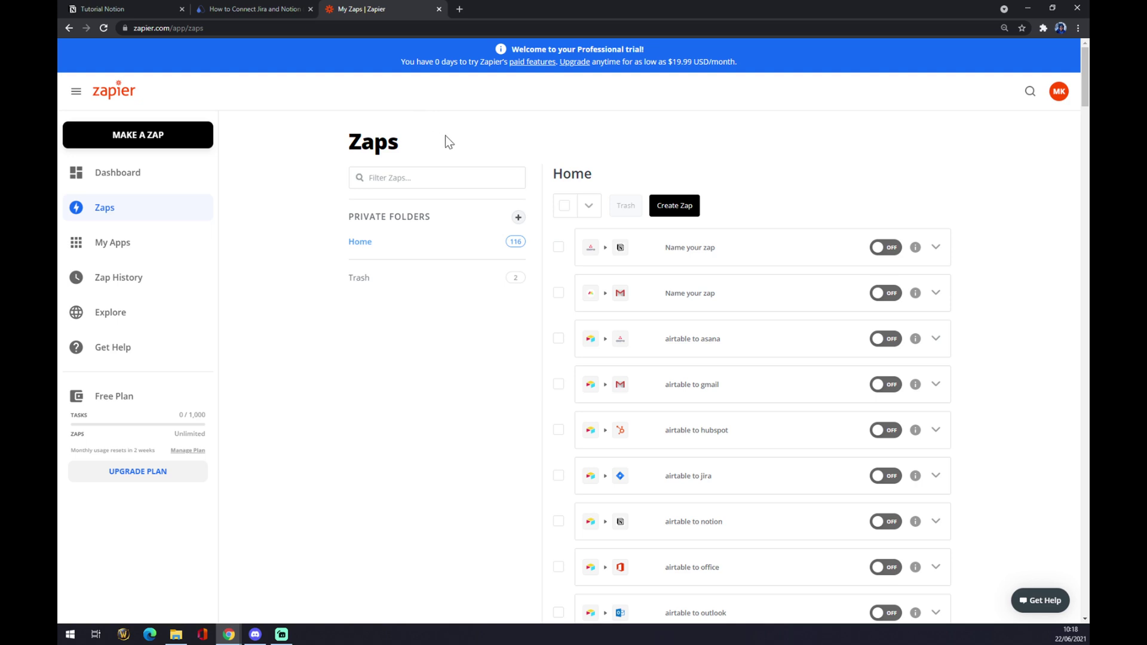
- Create a new zap and name it 'notion to jira'
click(156, 136)
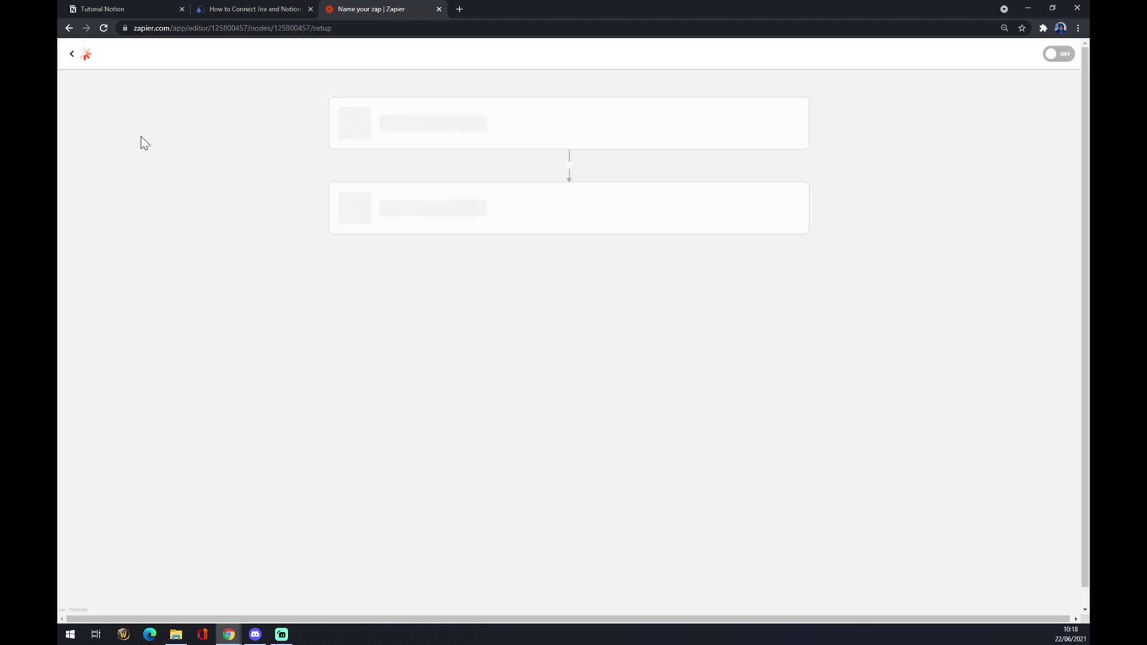
click(144, 81)
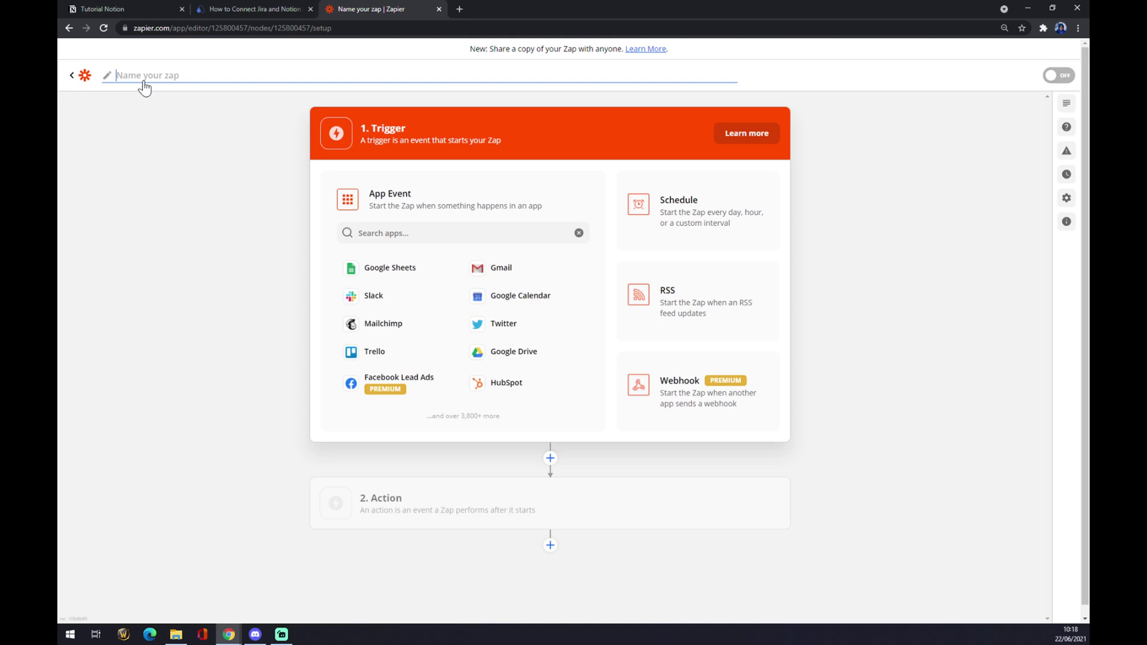
text(notion to jira)
key(Return)
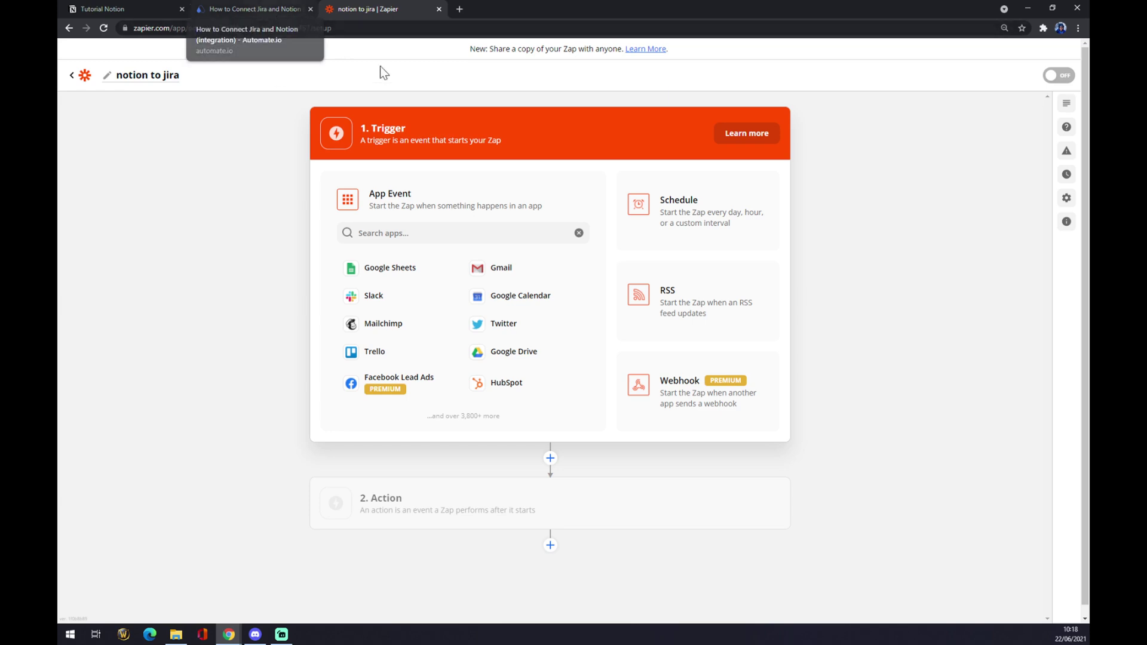
- Set the trigger app to Notion with New Database Item as the trigger event
click(383, 233)
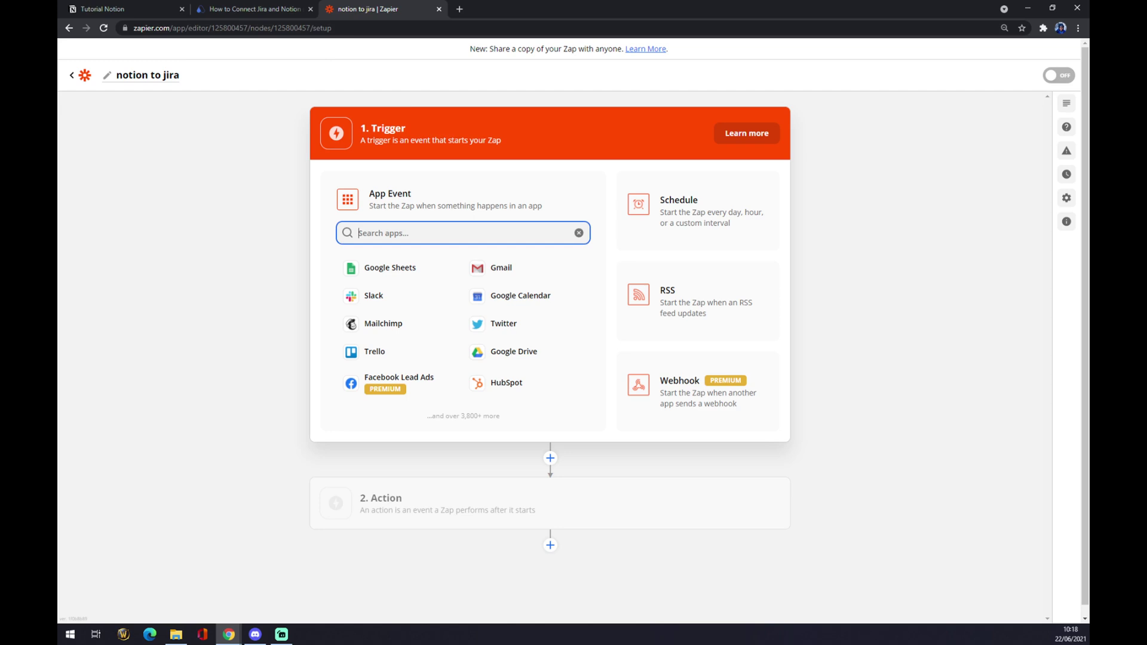
text(notion)
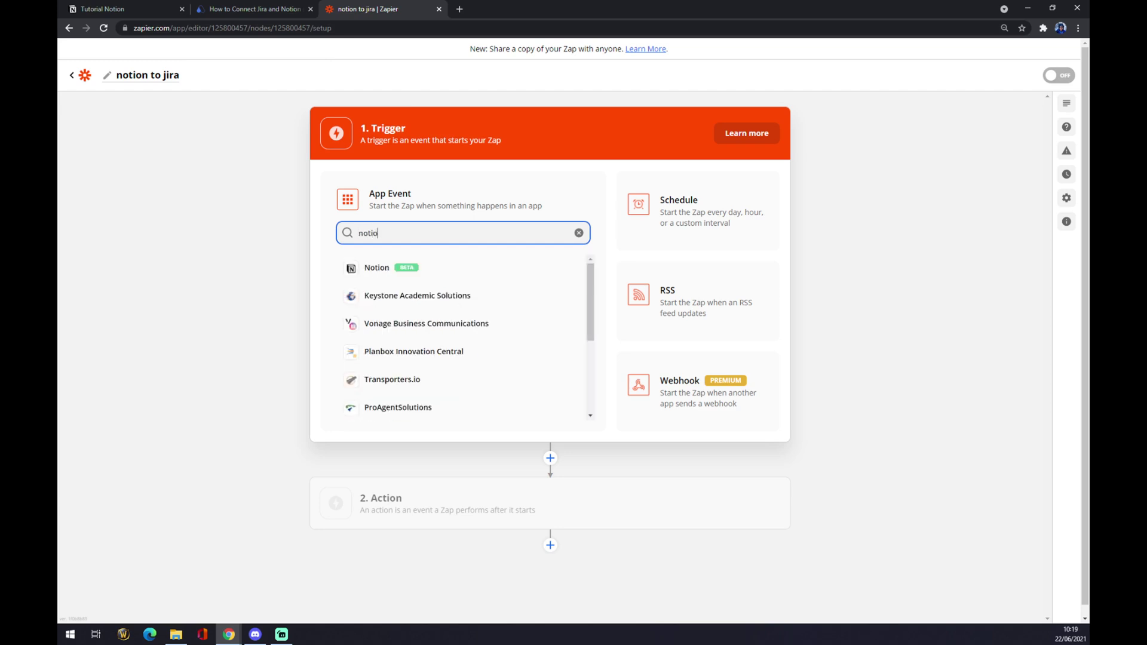
click(364, 269)
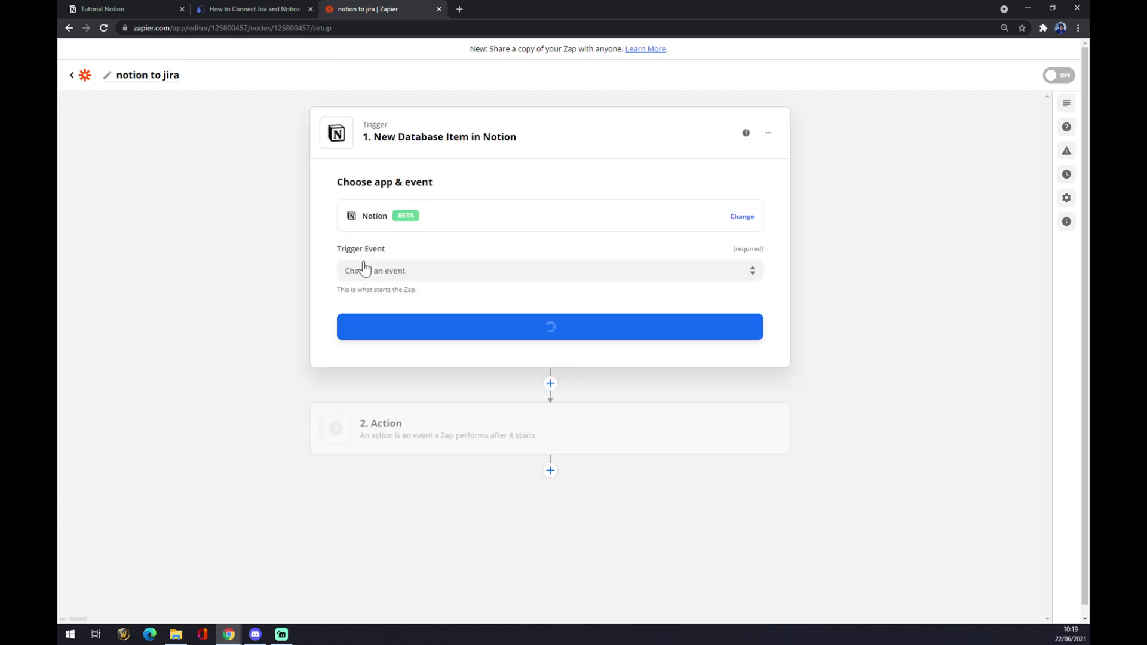
click(361, 270)
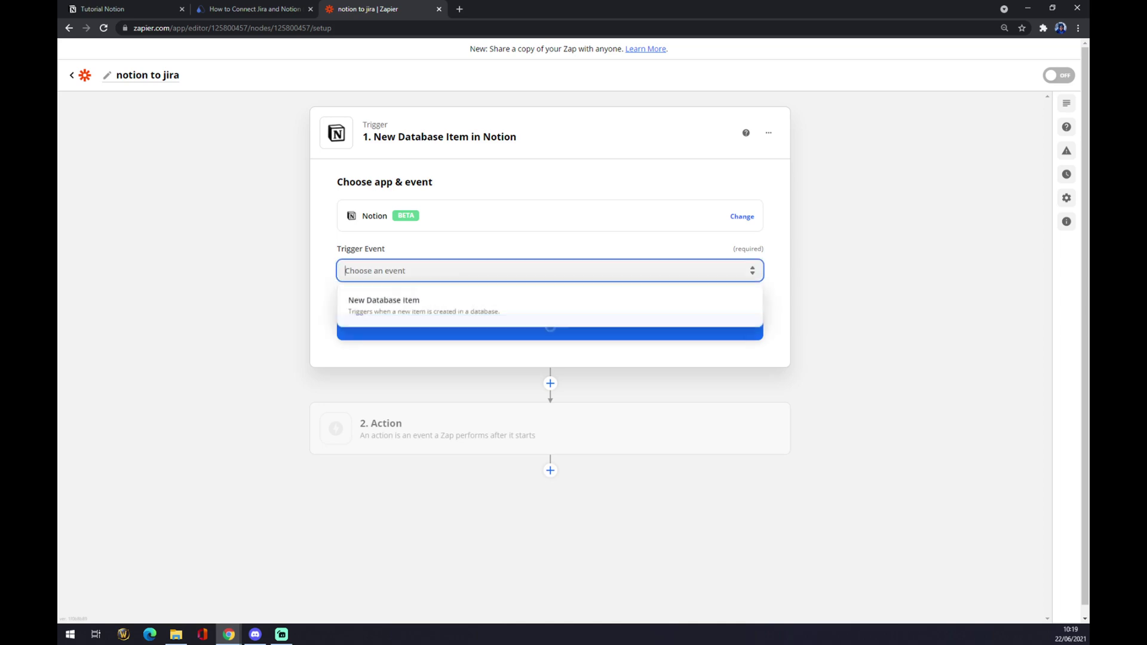
click(400, 306)
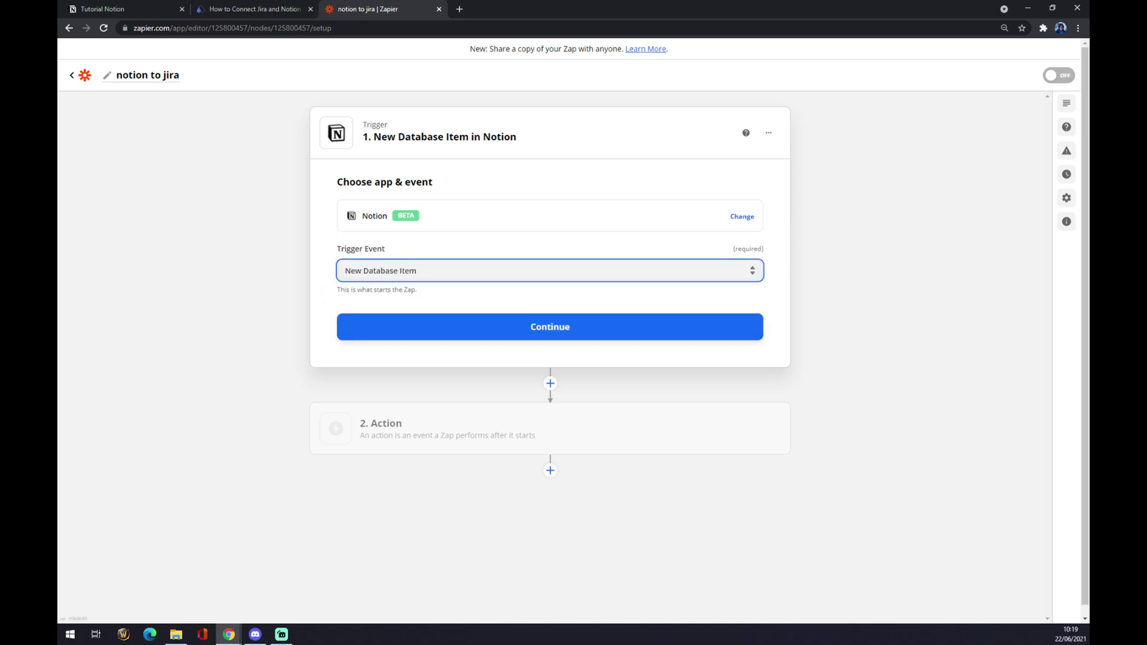
click(422, 327)
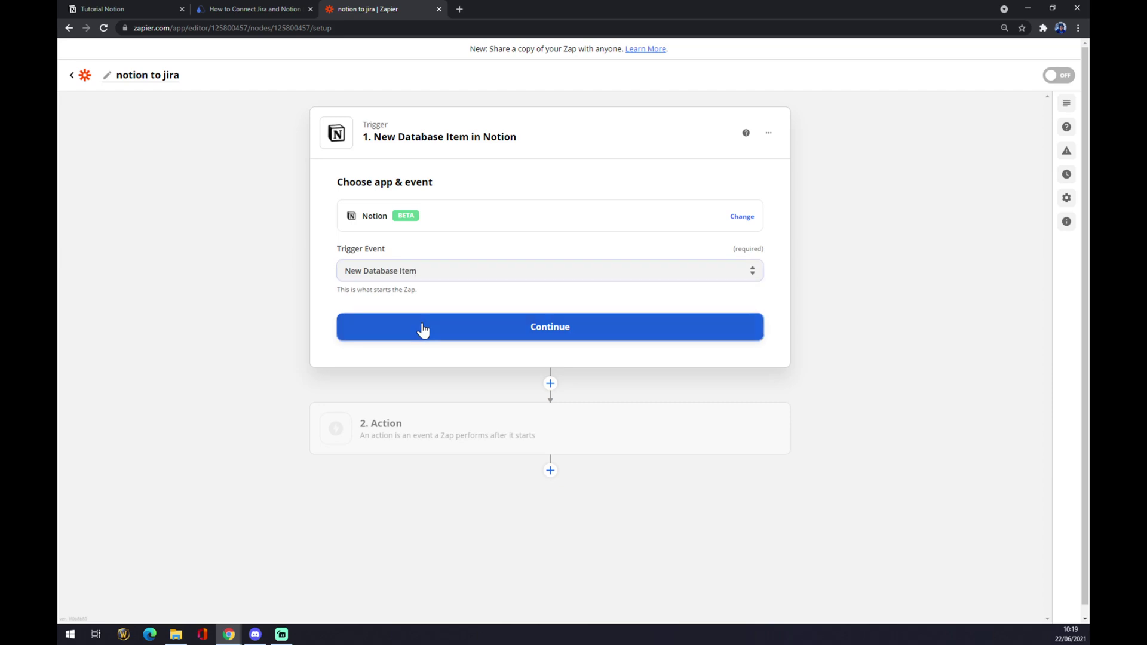
- Connect the existing Notion account and check the Database list, which is empty
click(386, 259)
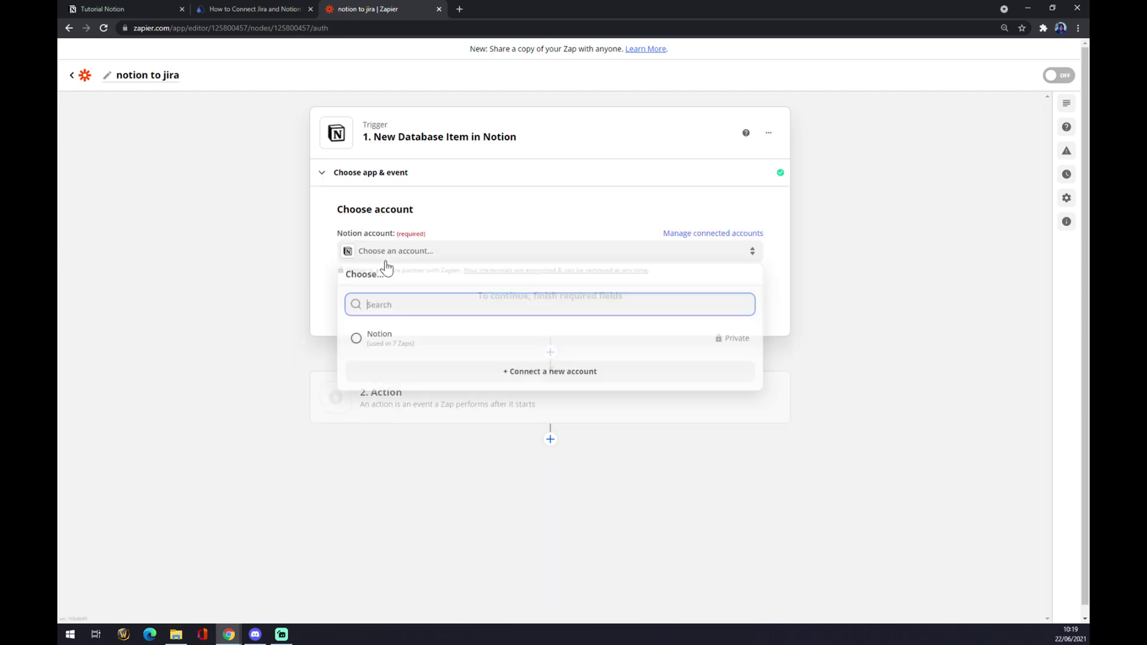
click(406, 345)
click(512, 299)
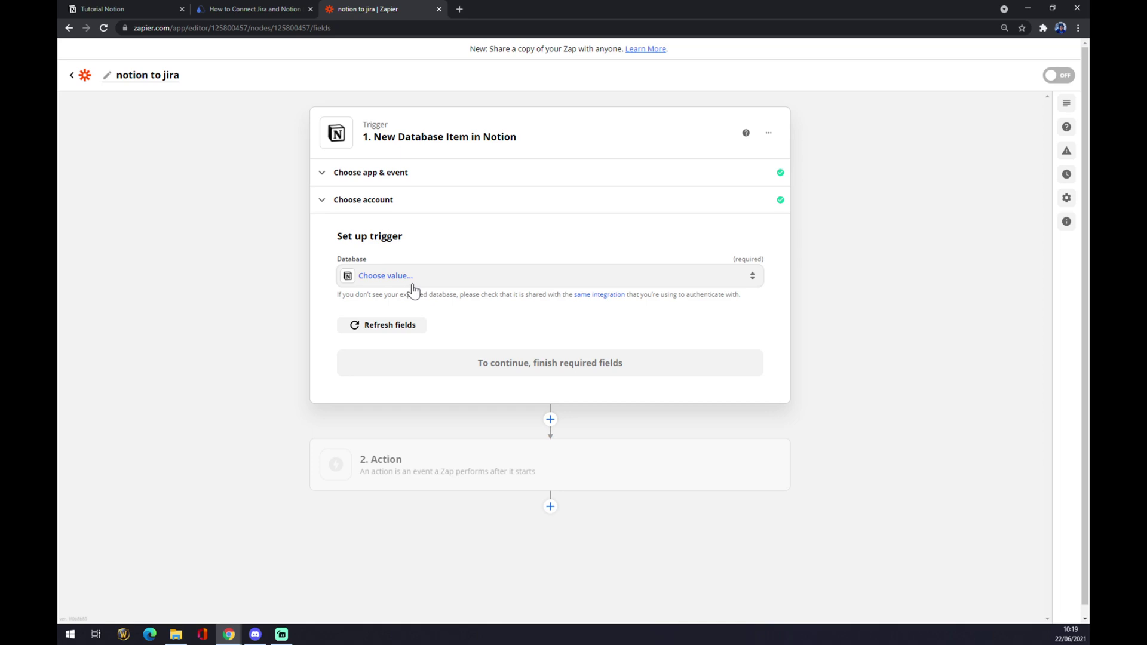
click(413, 278)
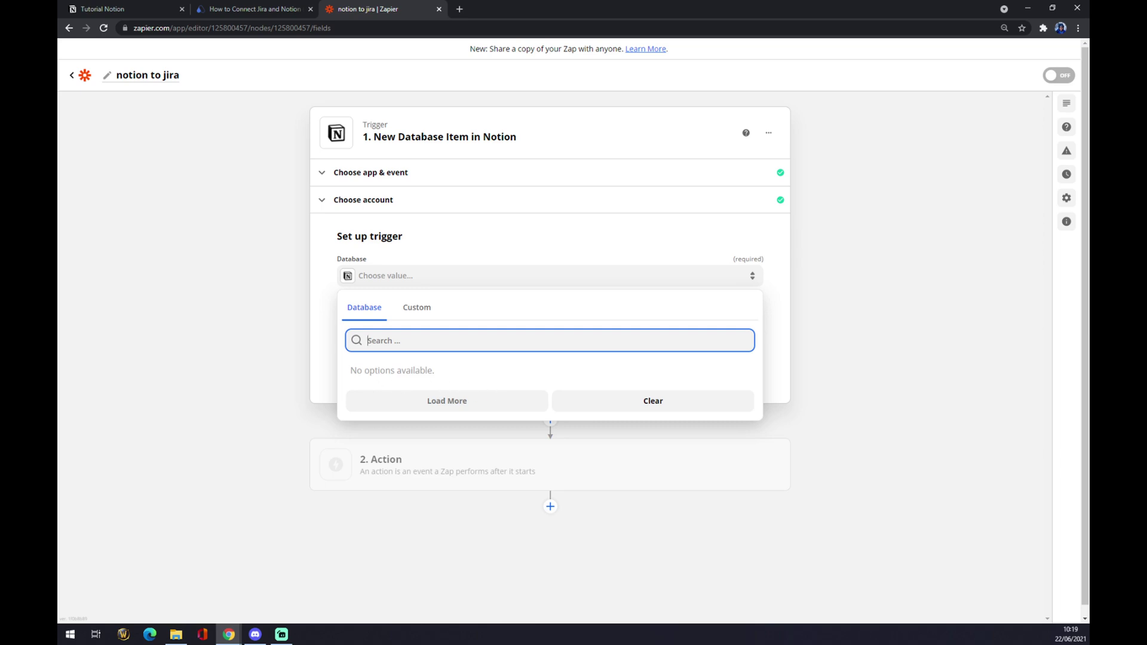
click(246, 346)
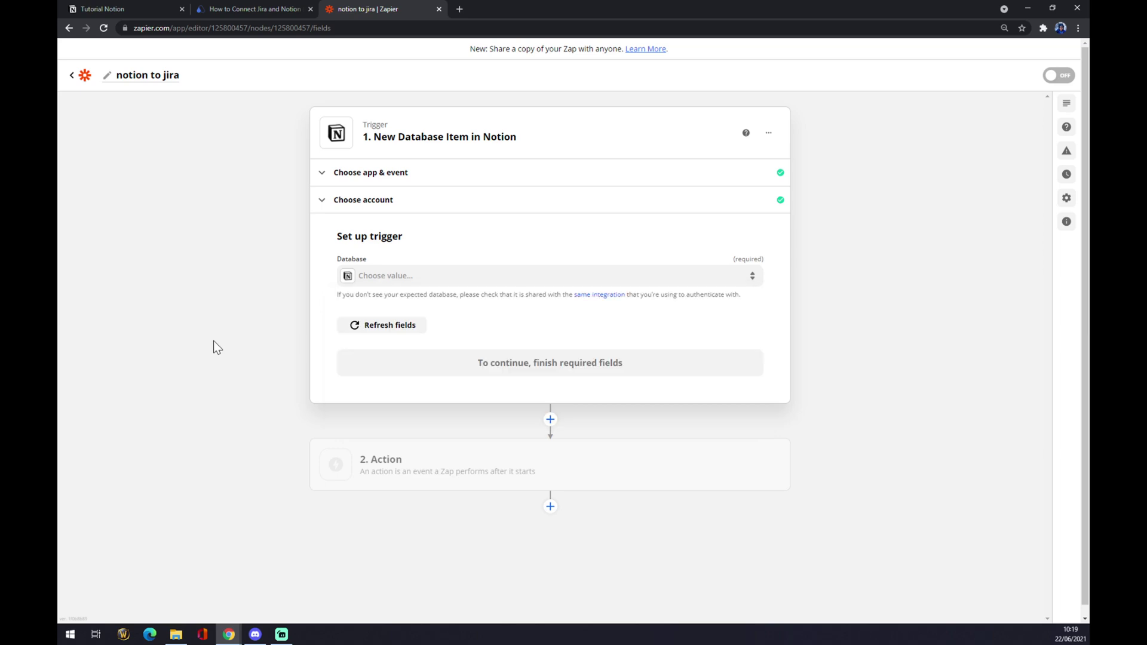
- Make the action step Jira Software Cloud with Update Issue as the action event
click(410, 484)
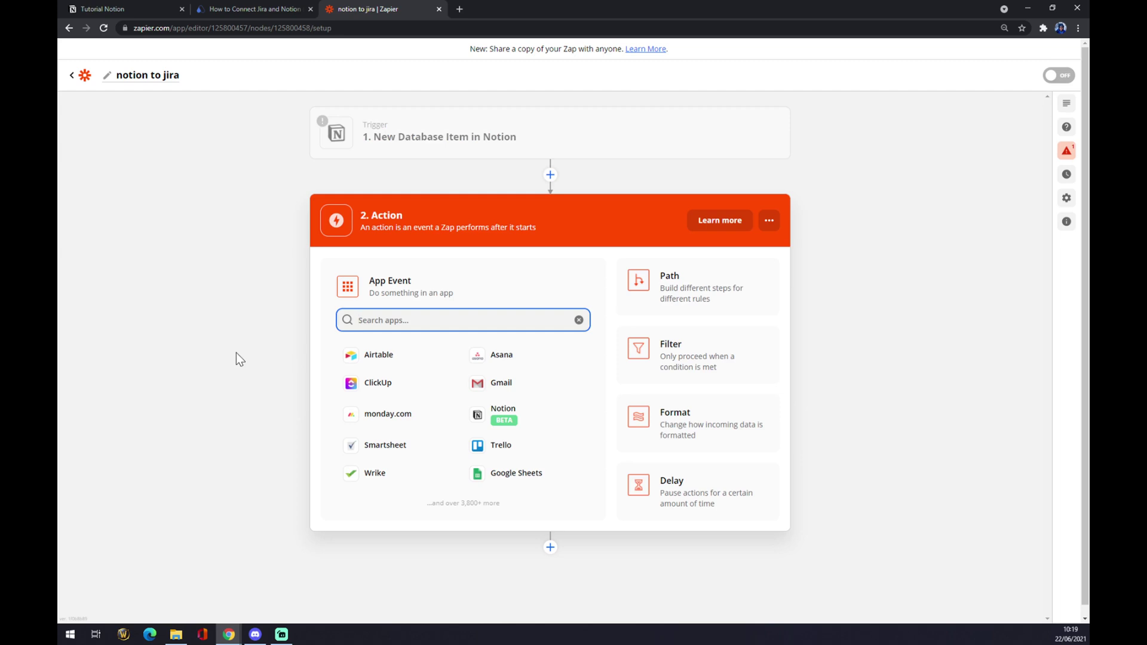
text(jira)
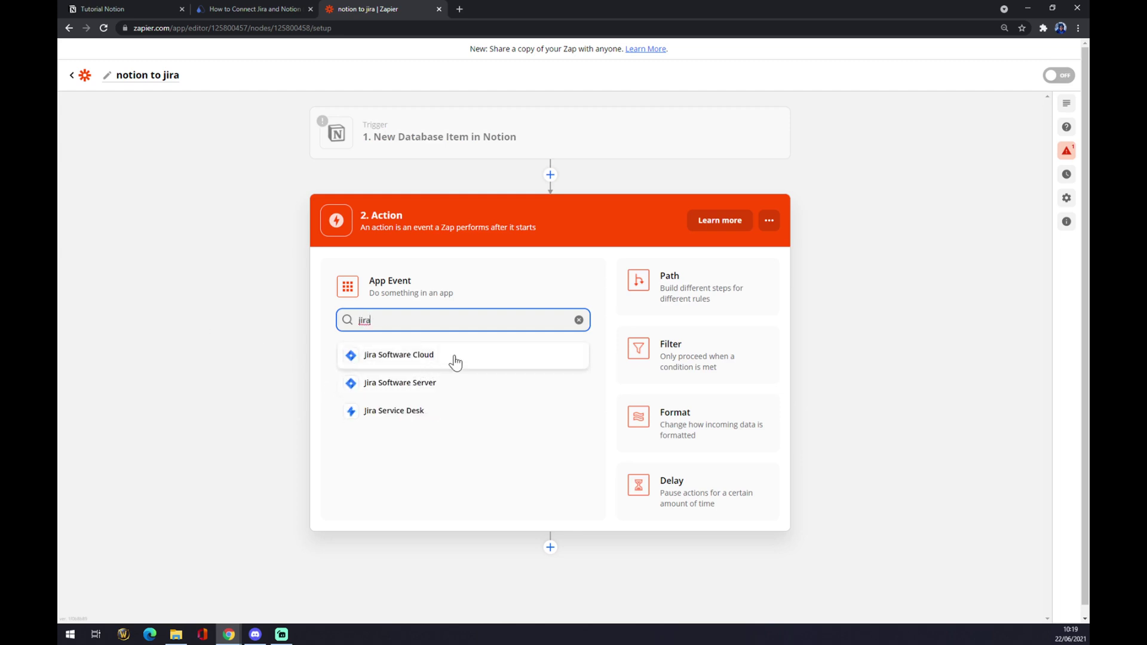
click(424, 358)
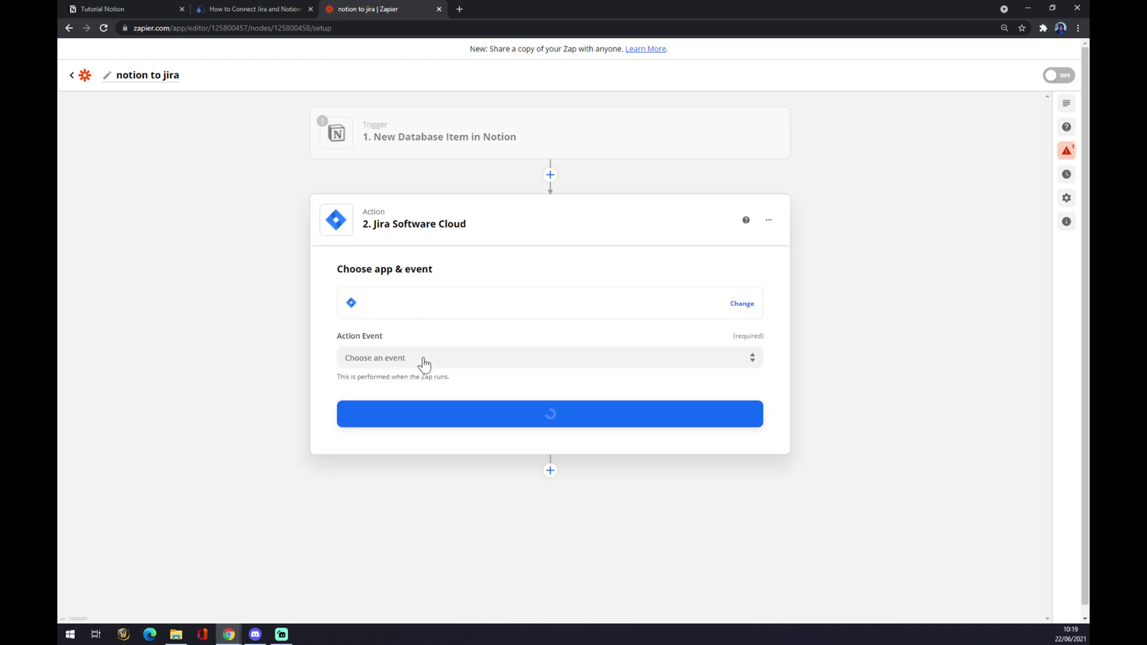
click(407, 358)
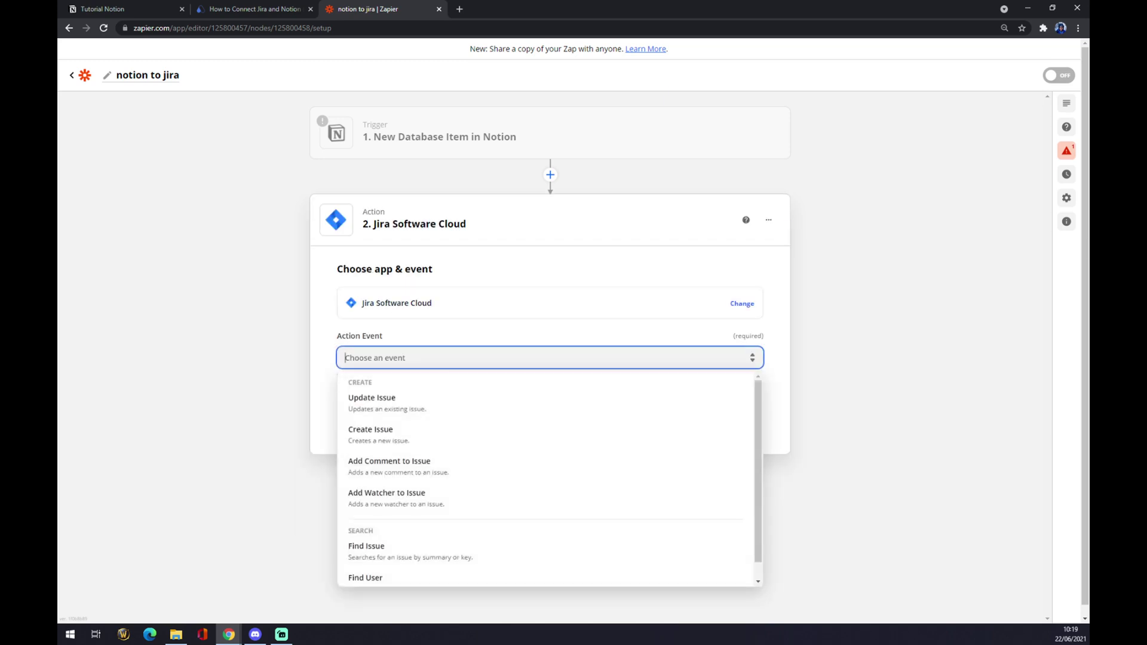
click(389, 411)
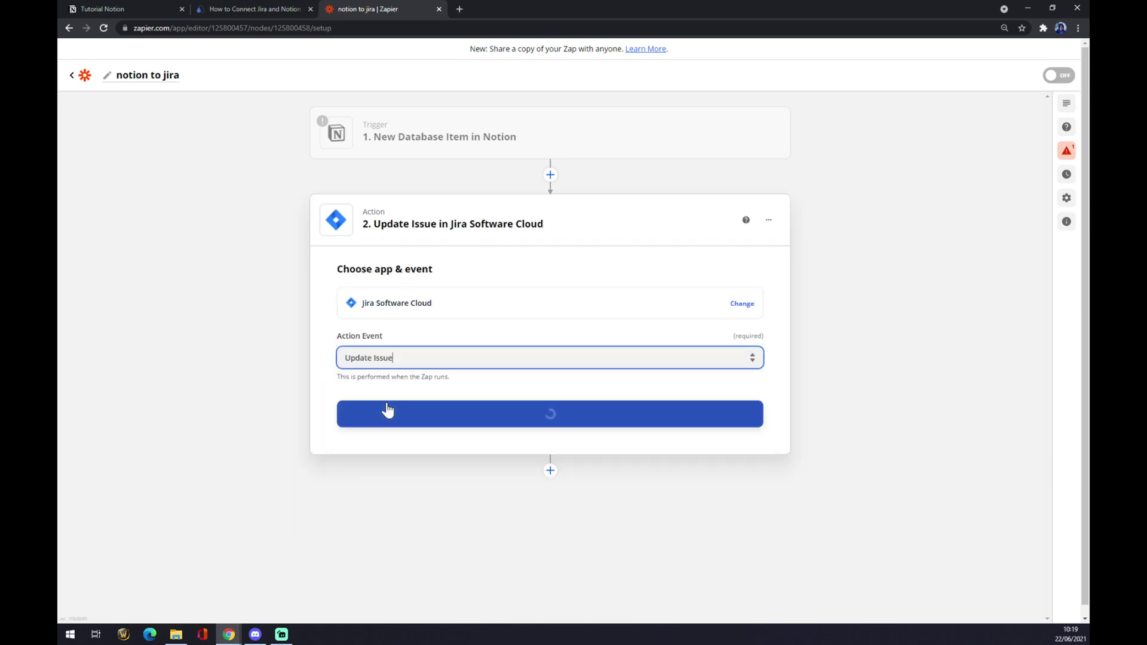
click(442, 426)
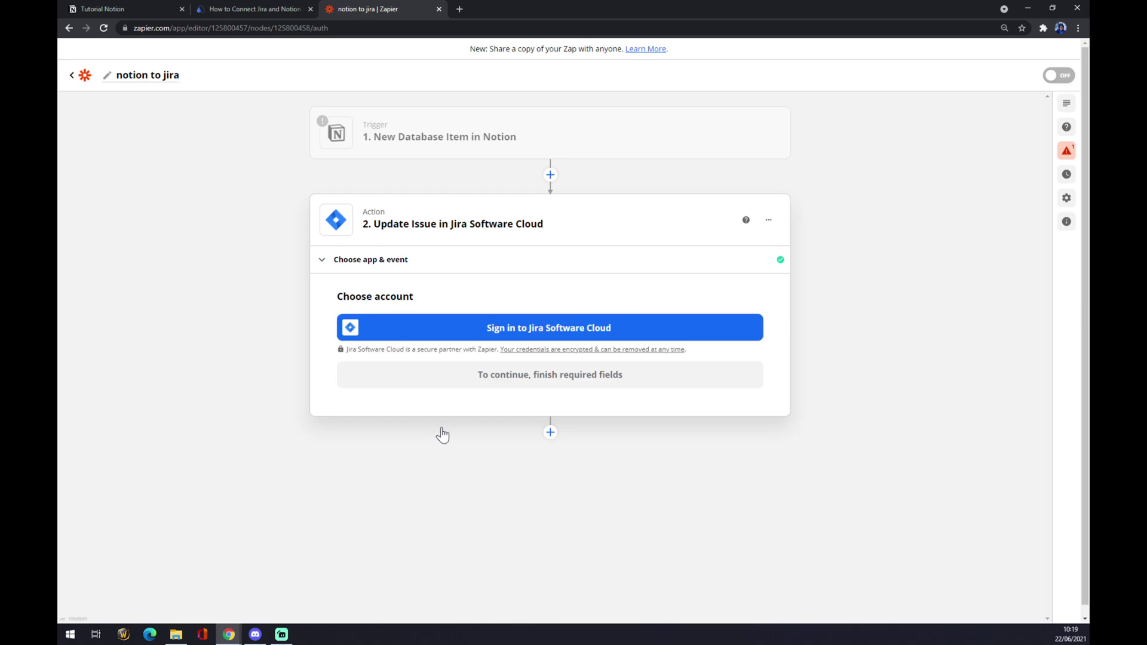